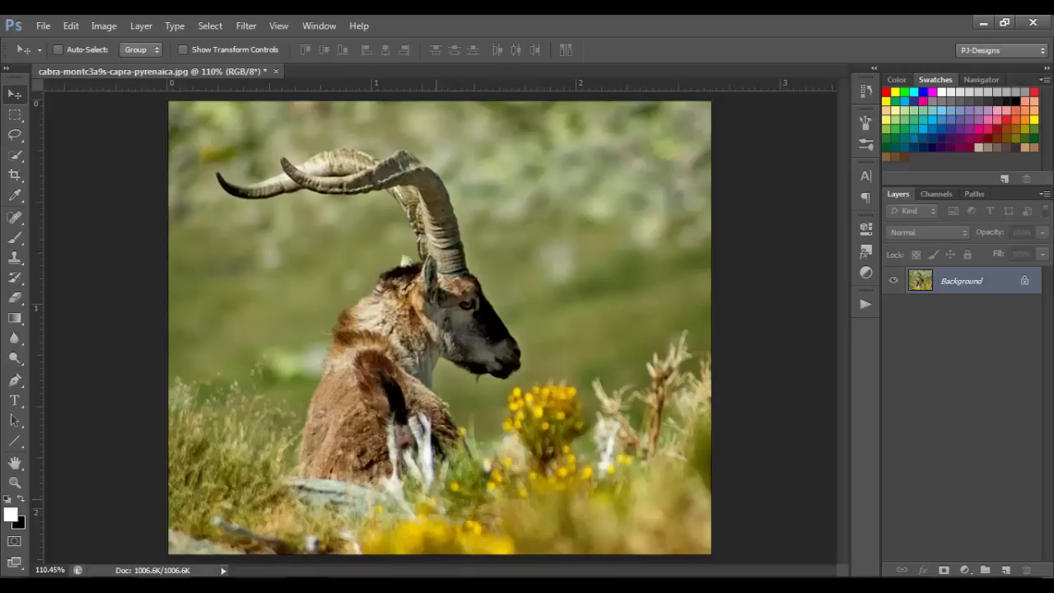
- Switch to the Gradient Tool with a yellow-to-dark-brown gradient ready for drawing
{"action": "key", "text": "g"}
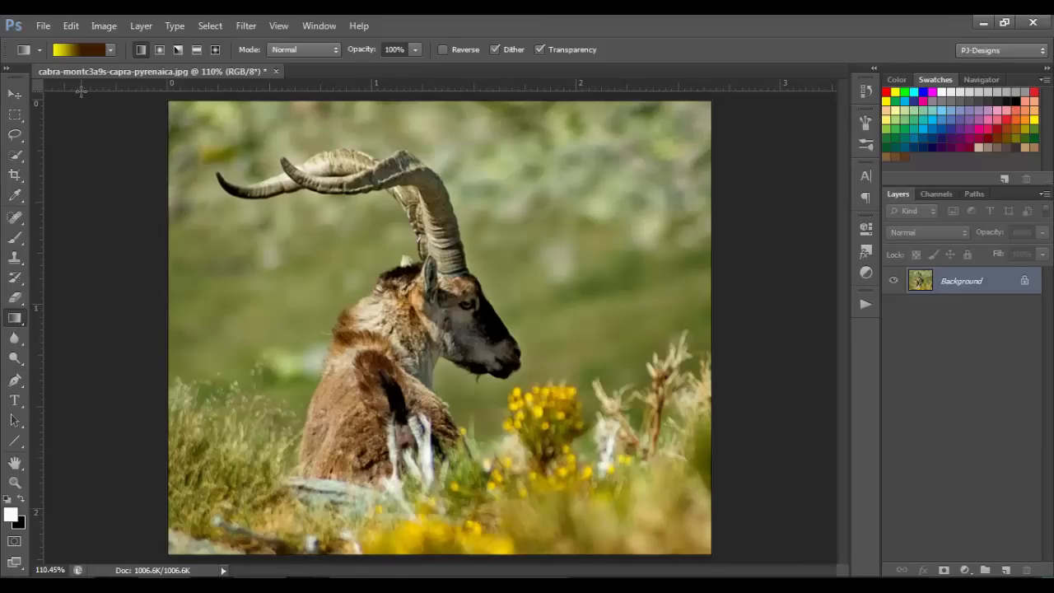
- Confirm the yellow-to-brown gradient and fill a new Layer 1 with a left-to-right linear gradient
{"action": "left_click", "coordinate": [83, 50]}
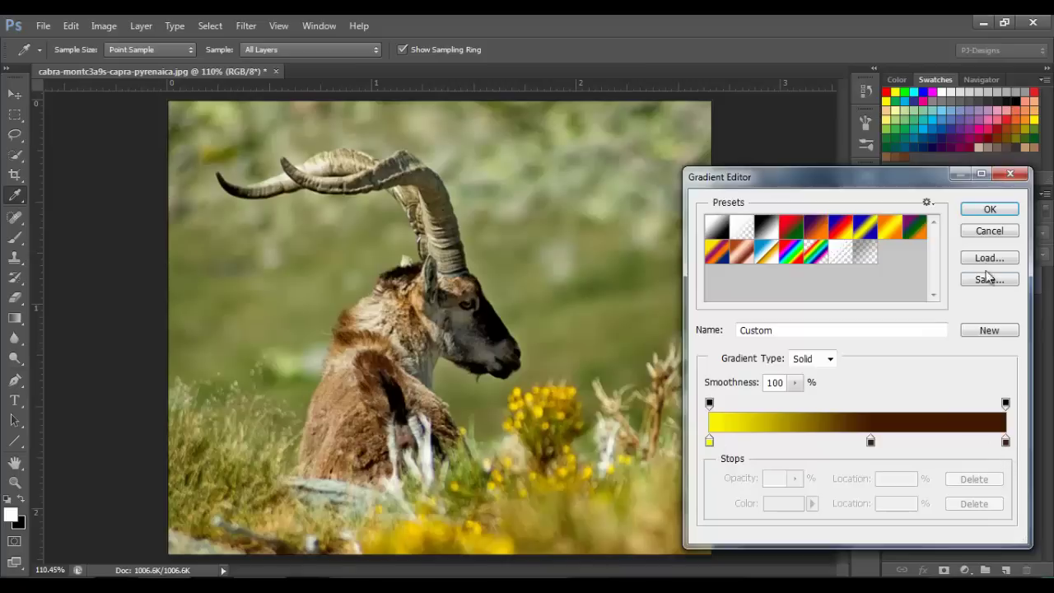
{"action": "left_click", "coordinate": [990, 210]}
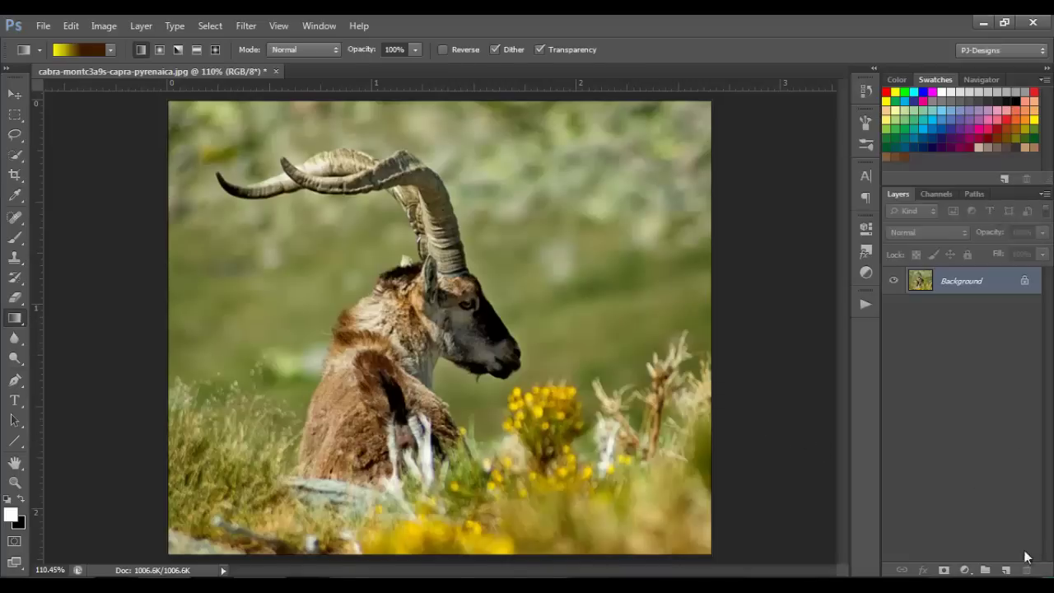
{"action": "left_click", "coordinate": [1006, 570]}
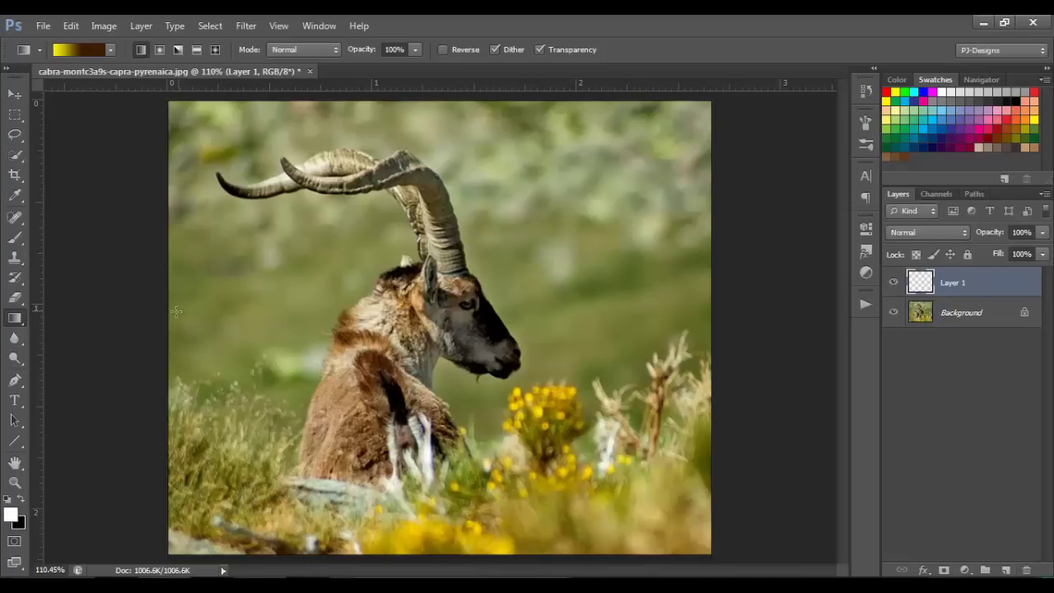
{"action": "left_click_drag", "start_coordinate": [167, 320], "coordinate": [712, 314]}
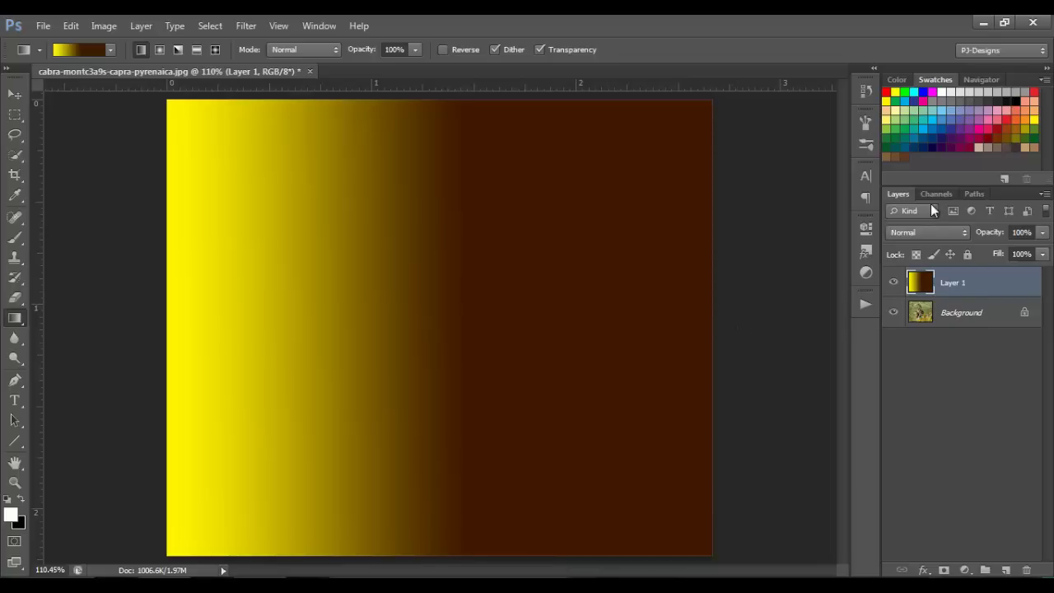
- Blend Layer 1 in Overlay and switch the gradient shape to radial
{"action": "left_click", "coordinate": [914, 234]}
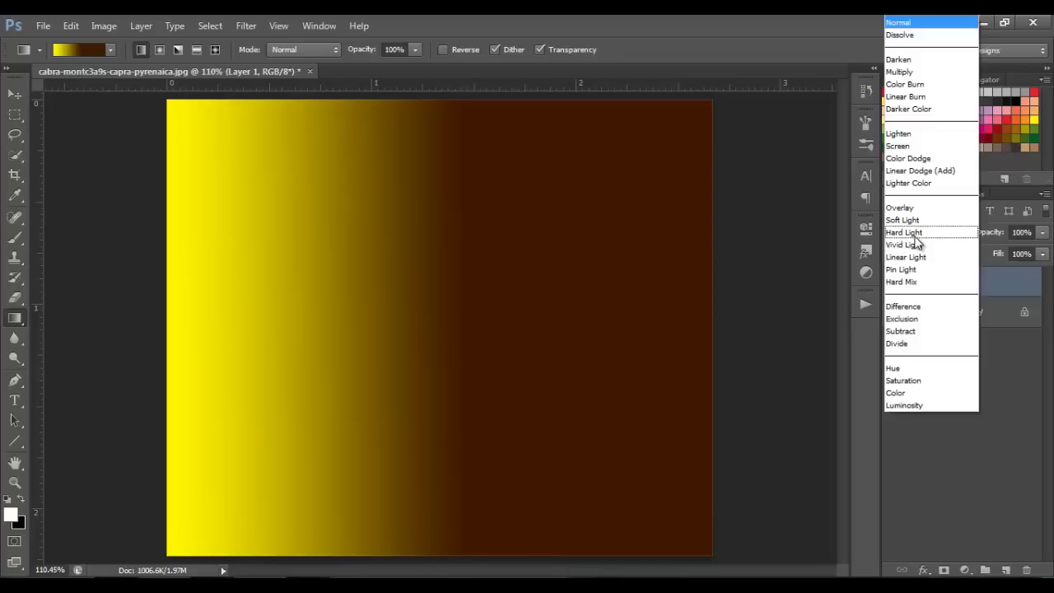
{"action": "left_click", "coordinate": [902, 209]}
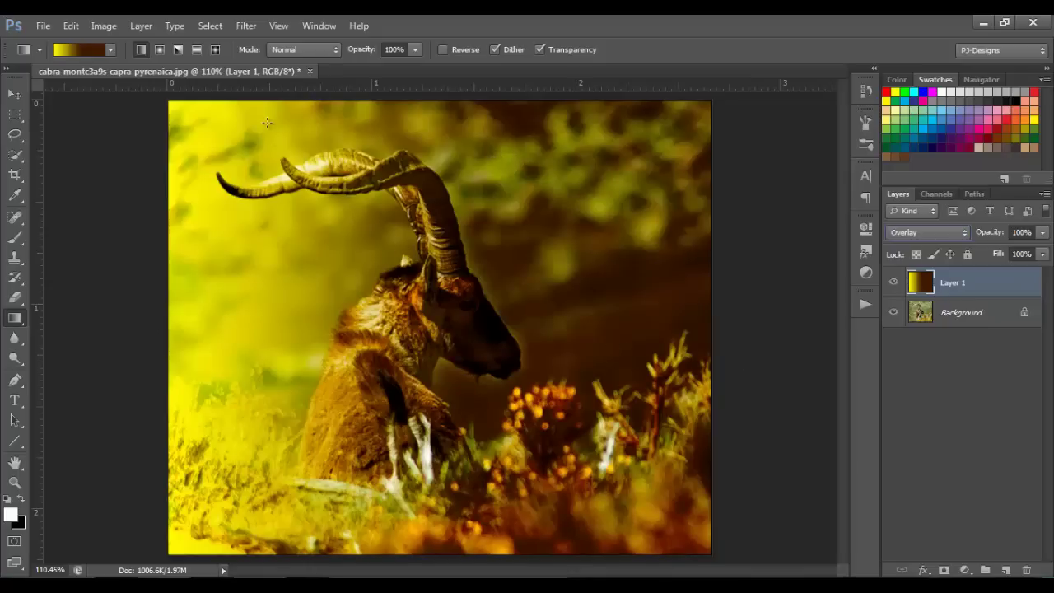
{"action": "left_click", "coordinate": [160, 49]}
- Hide Layer 1, fill a new Overlay Layer 2 with a radial gradient, then delete the gradient layers
{"action": "left_click", "coordinate": [894, 283]}
{"action": "left_click", "coordinate": [1006, 569]}
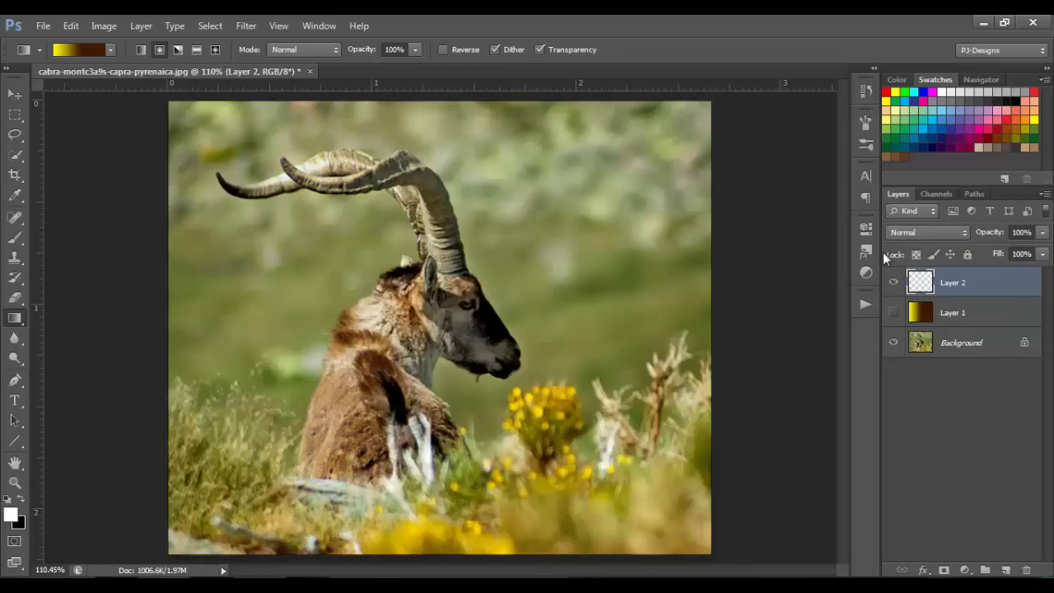
{"action": "left_click", "coordinate": [914, 232]}
{"action": "left_click", "coordinate": [902, 208]}
{"action": "left_click_drag", "start_coordinate": [461, 309], "coordinate": [700, 105]}
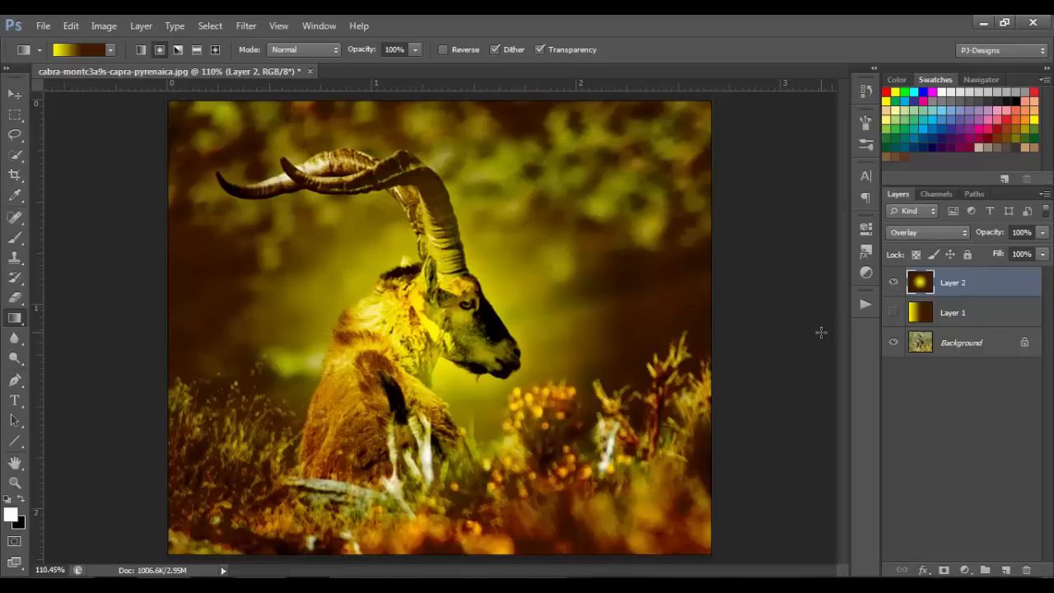
{"action": "key", "text": "Delete"}
{"action": "key", "text": "Delete"}
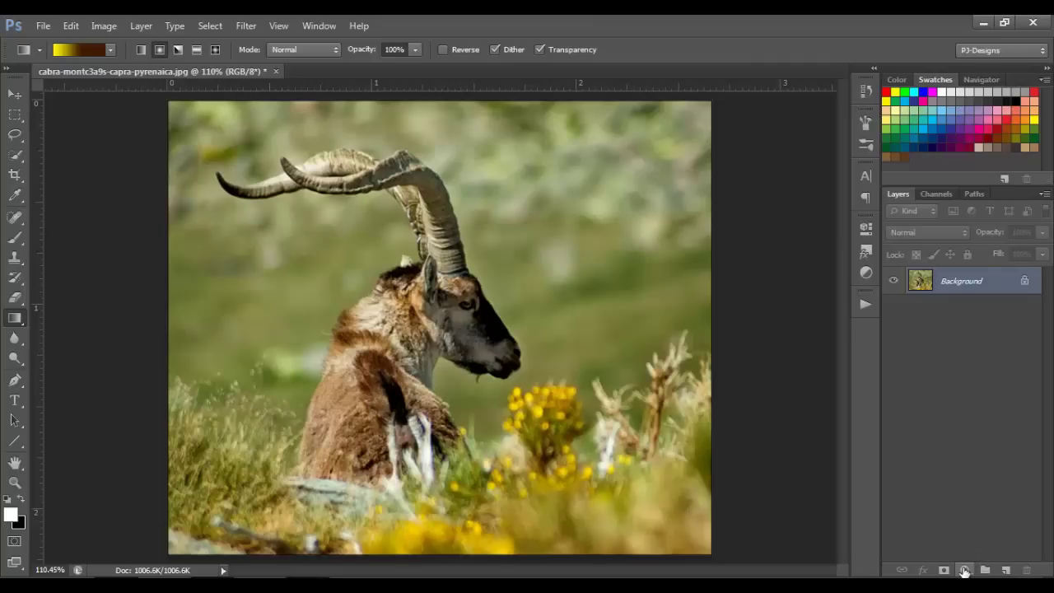
- Open and dismiss the adjustment layer menu over the untinted goat photo
{"action": "left_click", "coordinate": [964, 570]}
{"action": "left_click", "coordinate": [803, 483]}
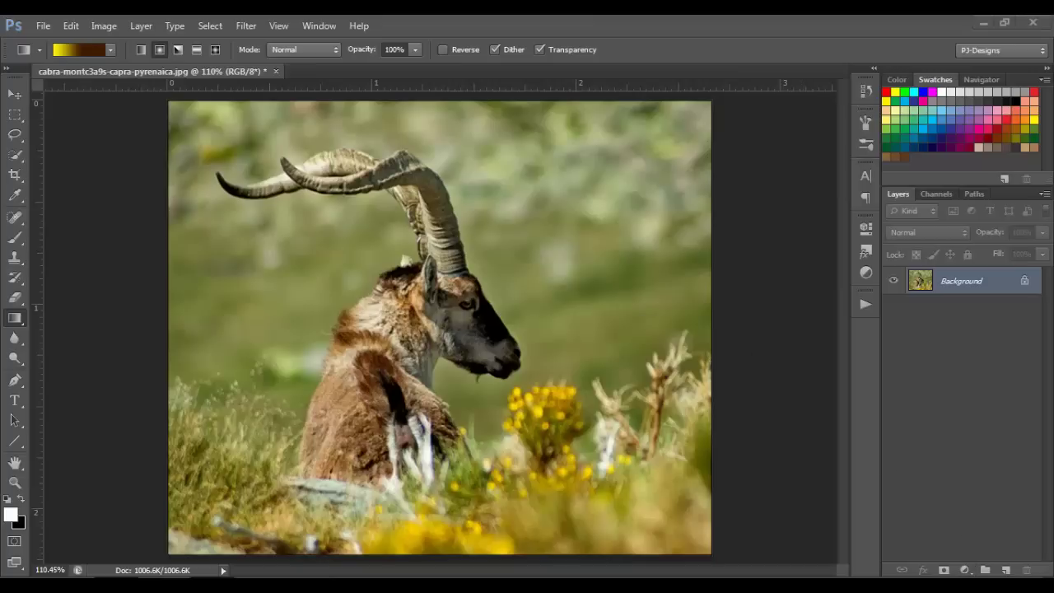
- Add a Gradient Map adjustment layer using the Violet, Green, Orange preset
{"action": "left_click", "coordinate": [965, 571]}
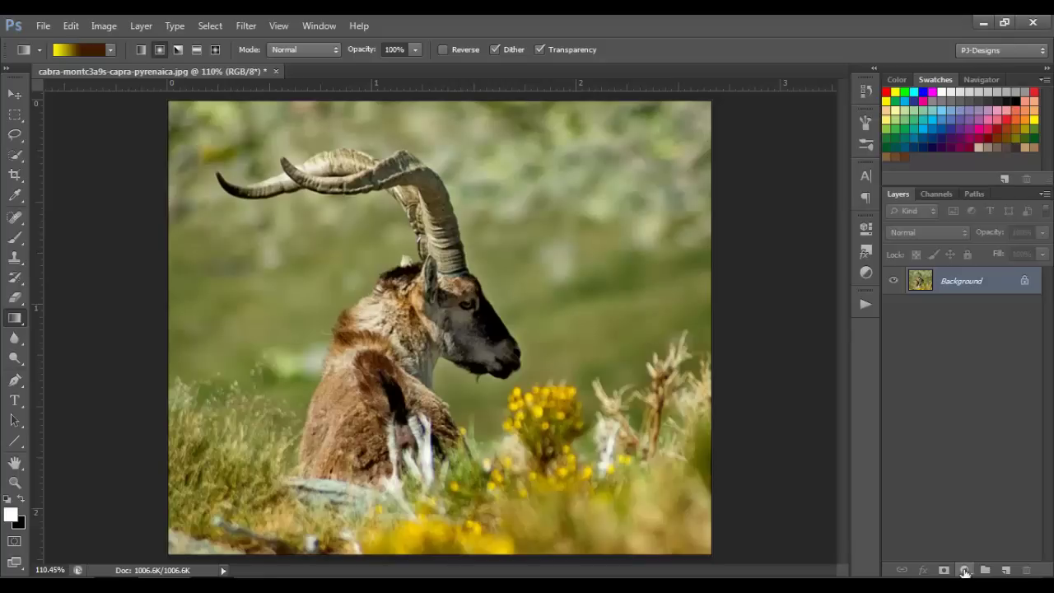
{"action": "left_click", "coordinate": [965, 570]}
{"action": "left_click", "coordinate": [959, 540]}
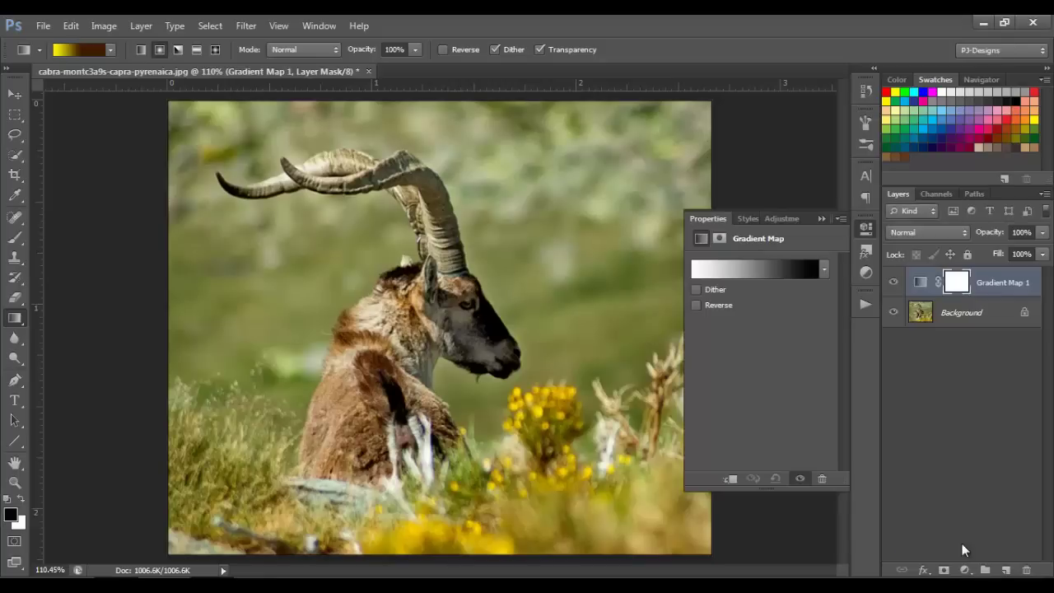
{"action": "left_click", "coordinate": [732, 270]}
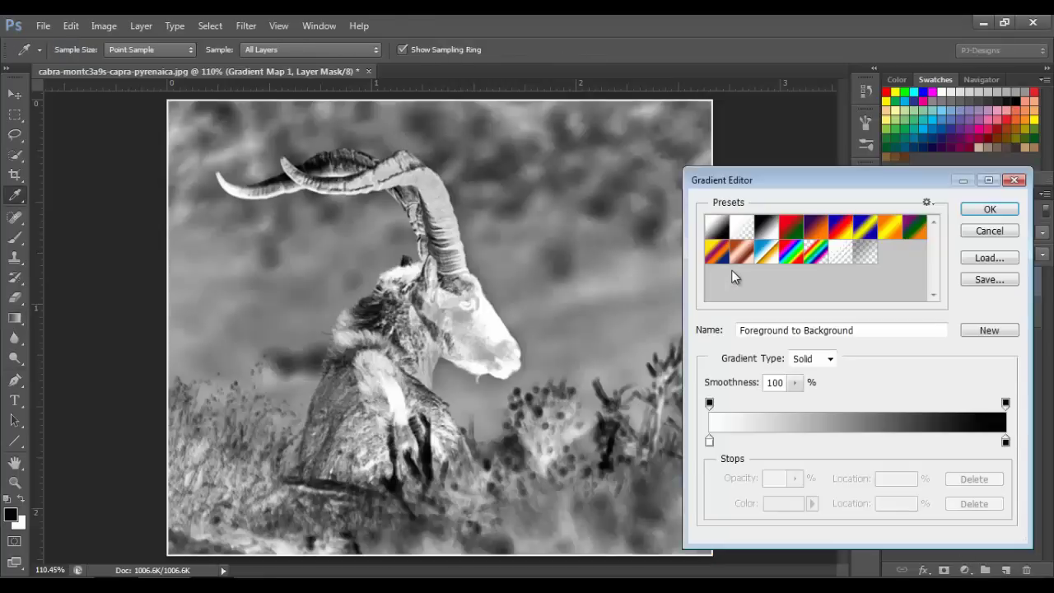
{"action": "left_click", "coordinate": [916, 226]}
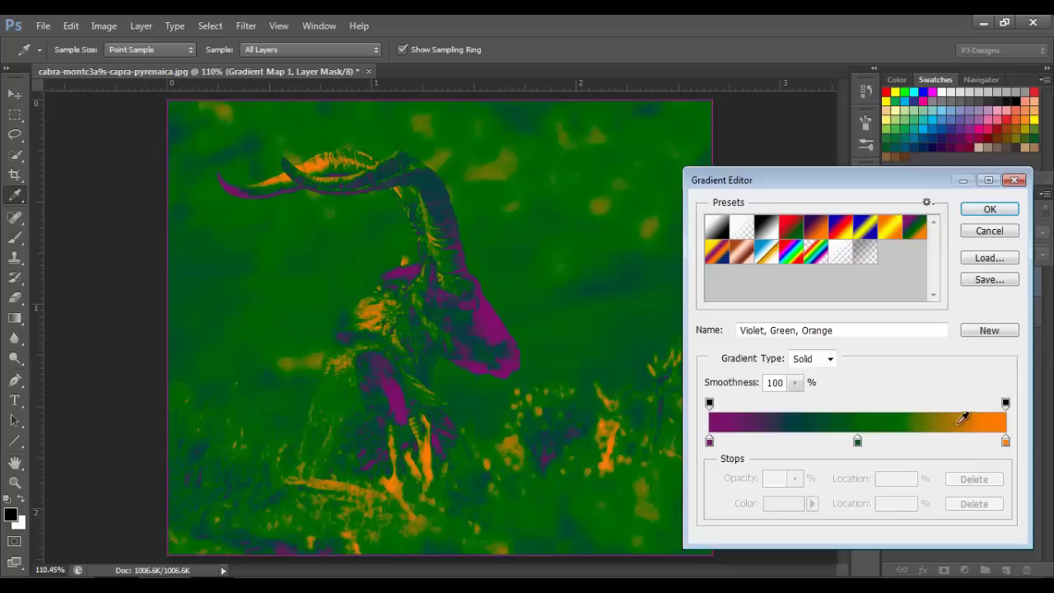
{"action": "left_click", "coordinate": [989, 210]}
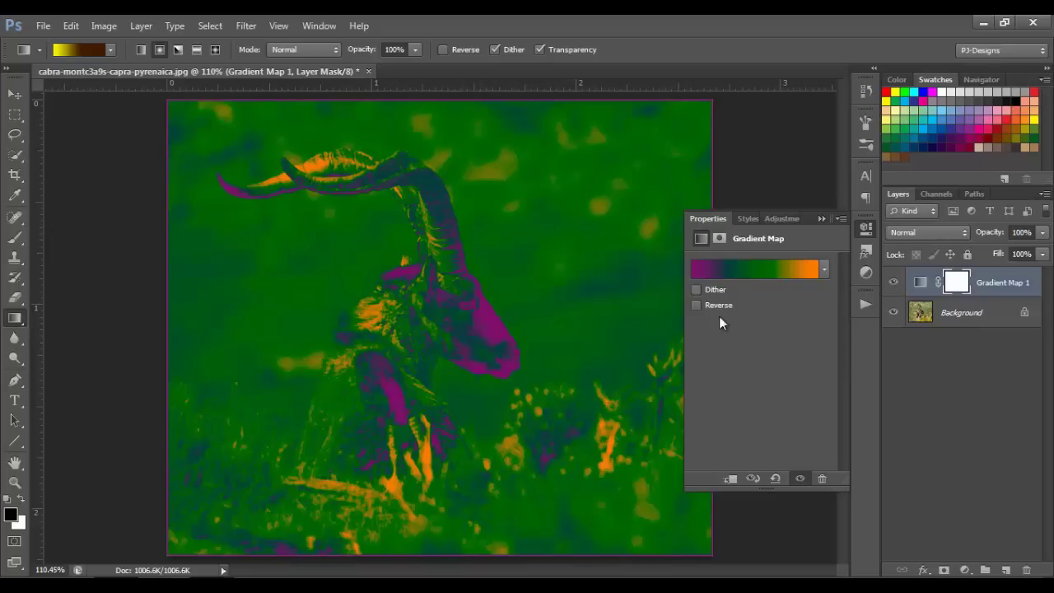
- Compare the photo with and without Gradient Map 1, then collapse its Properties panel
{"action": "left_click", "coordinate": [894, 284]}
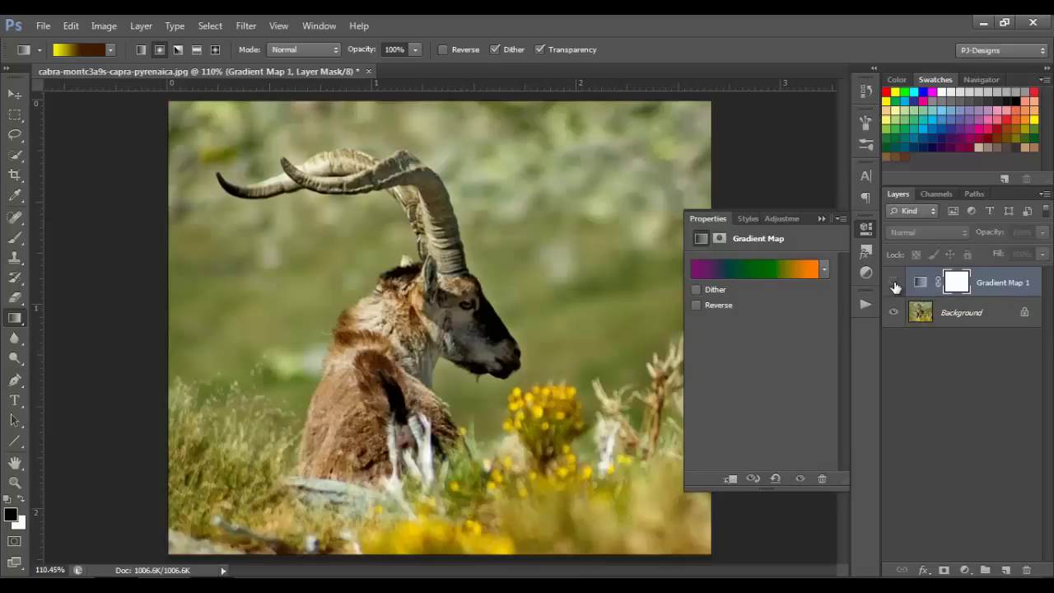
{"action": "left_click", "coordinate": [894, 283]}
{"action": "left_click", "coordinate": [895, 284]}
{"action": "left_click", "coordinate": [893, 282]}
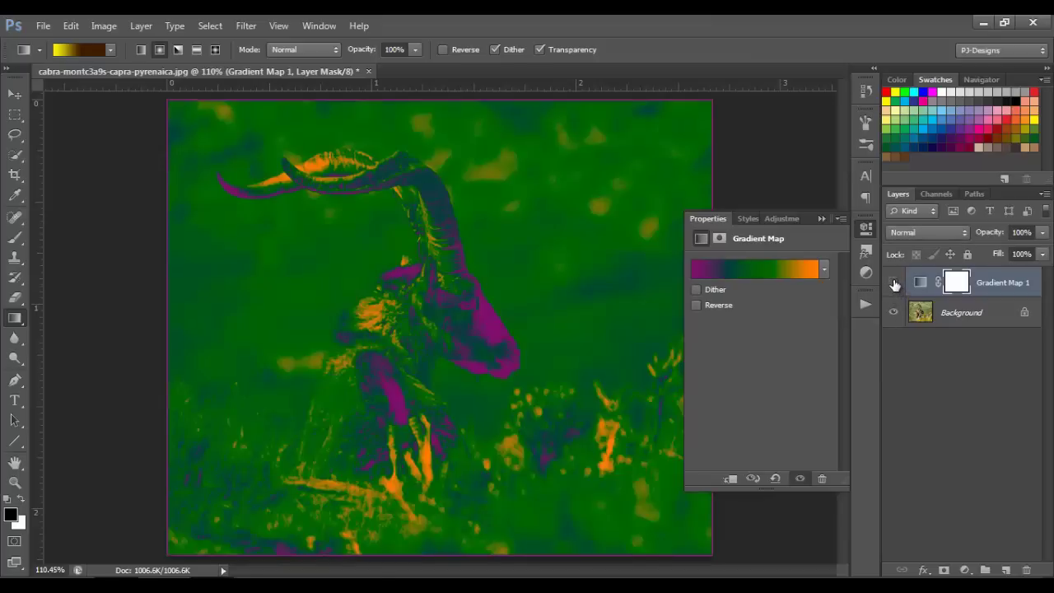
{"action": "left_click", "coordinate": [893, 283]}
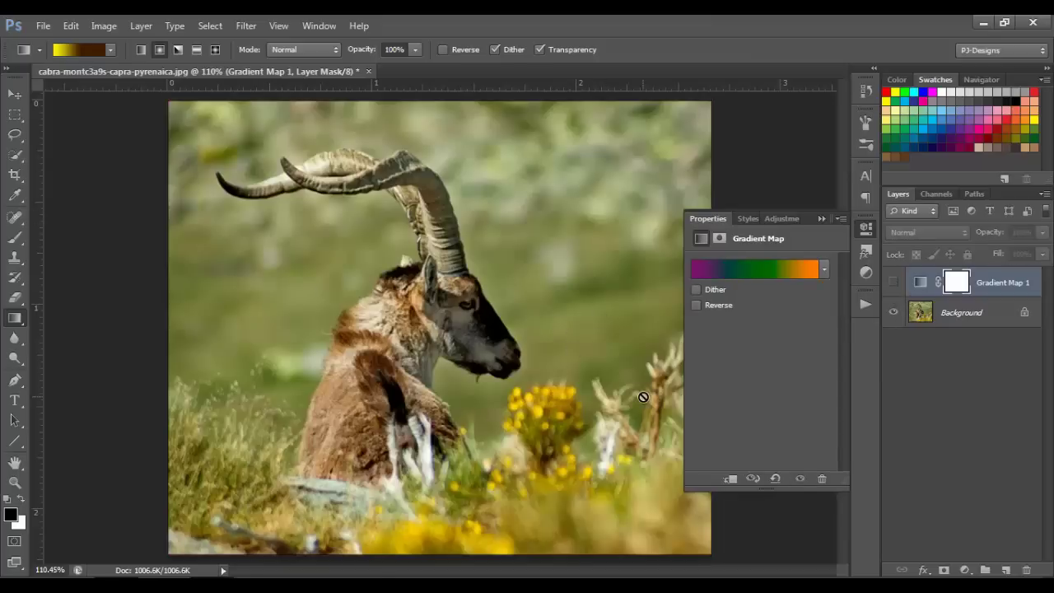
{"action": "left_click", "coordinate": [893, 282]}
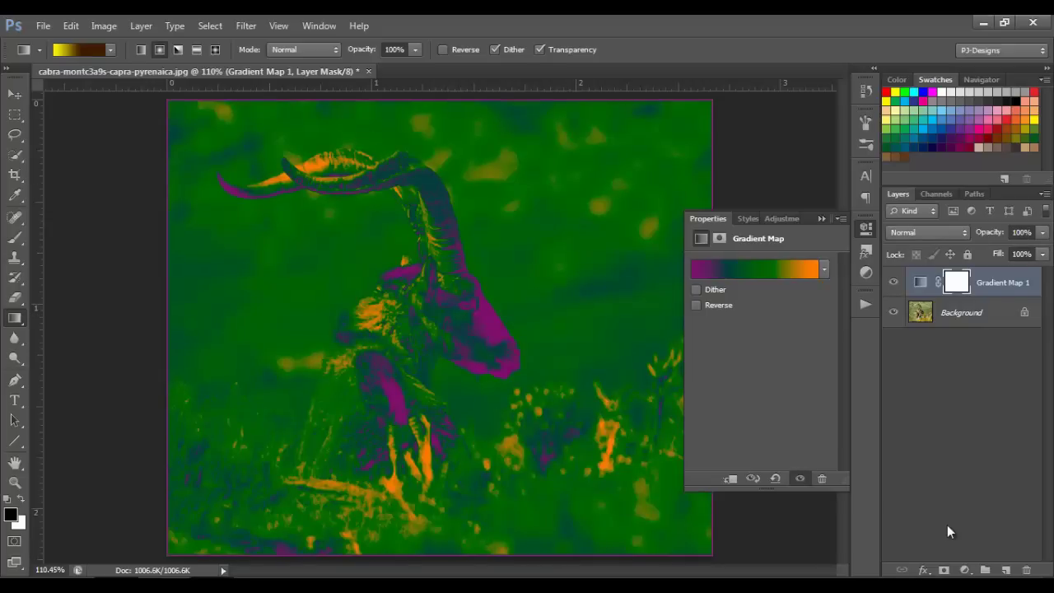
{"action": "left_click", "coordinate": [893, 282]}
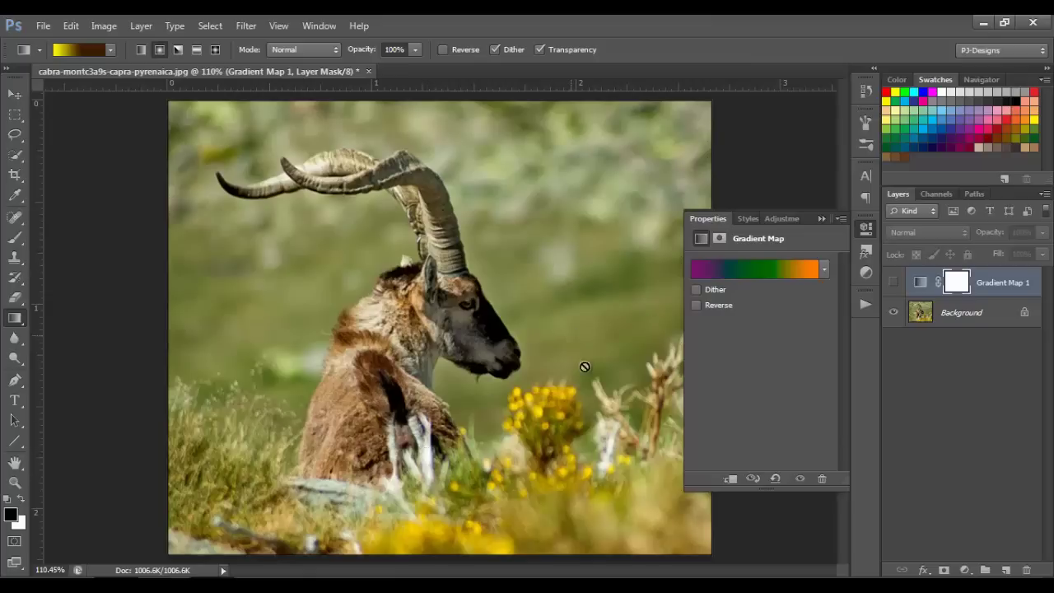
{"action": "left_click", "coordinate": [894, 283]}
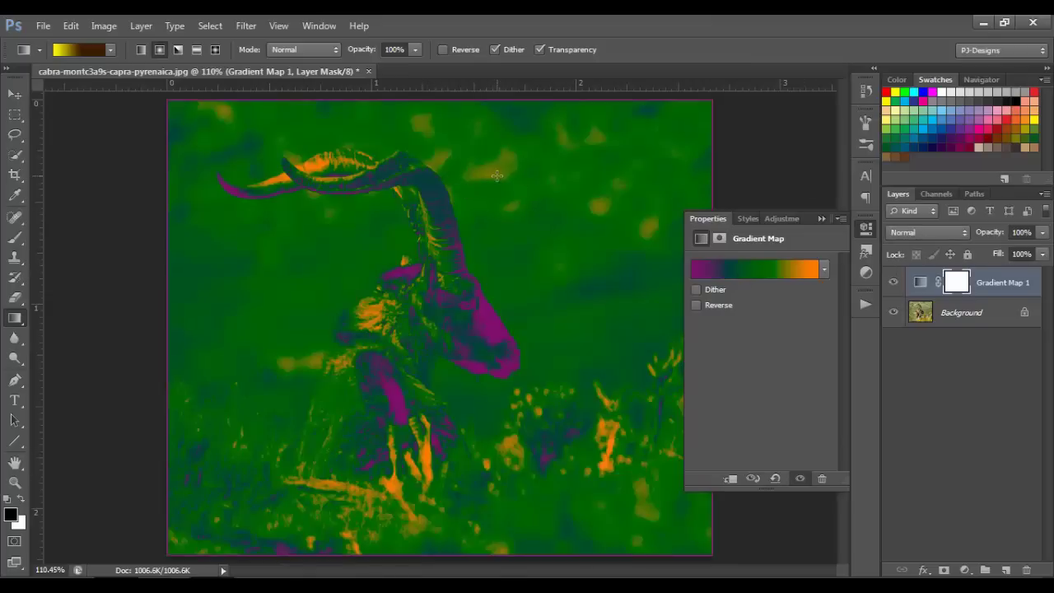
{"action": "left_click", "coordinate": [818, 217]}
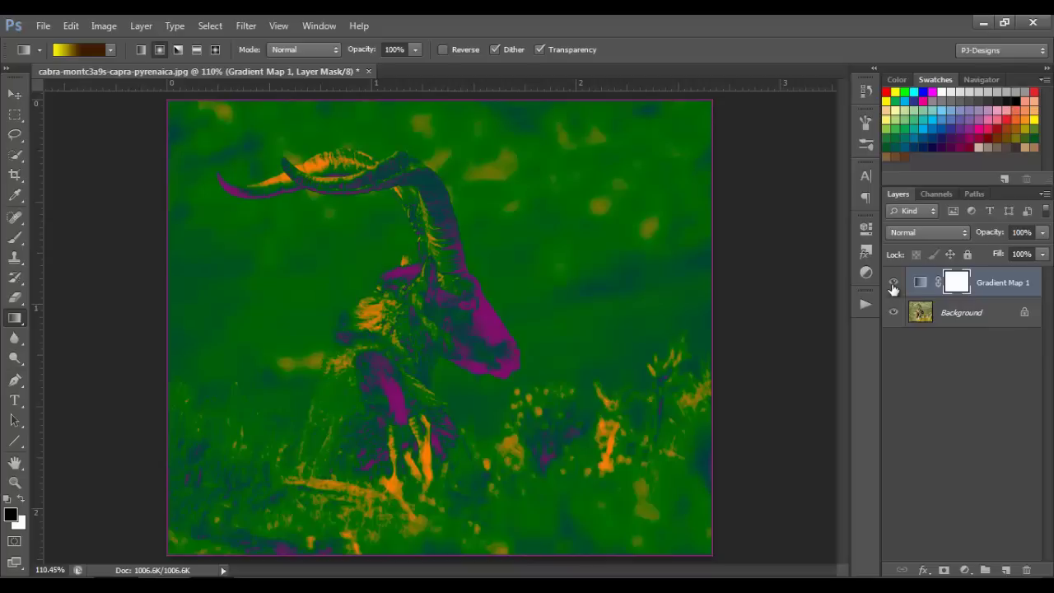
{"action": "left_click", "coordinate": [918, 234]}
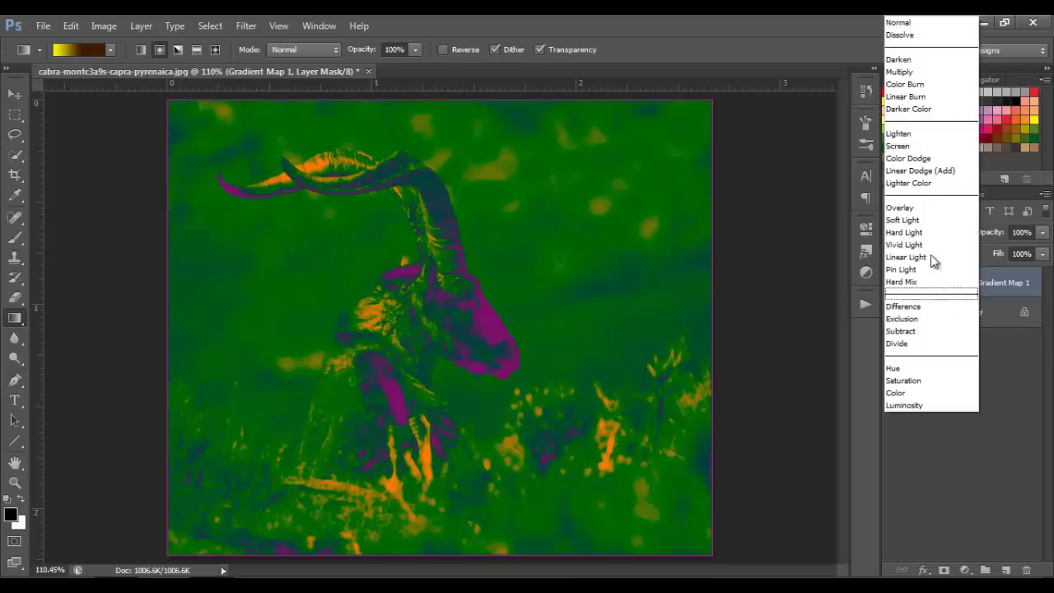
- Set Gradient Map 1's blend mode to Overlay
{"action": "left_click", "coordinate": [921, 208]}
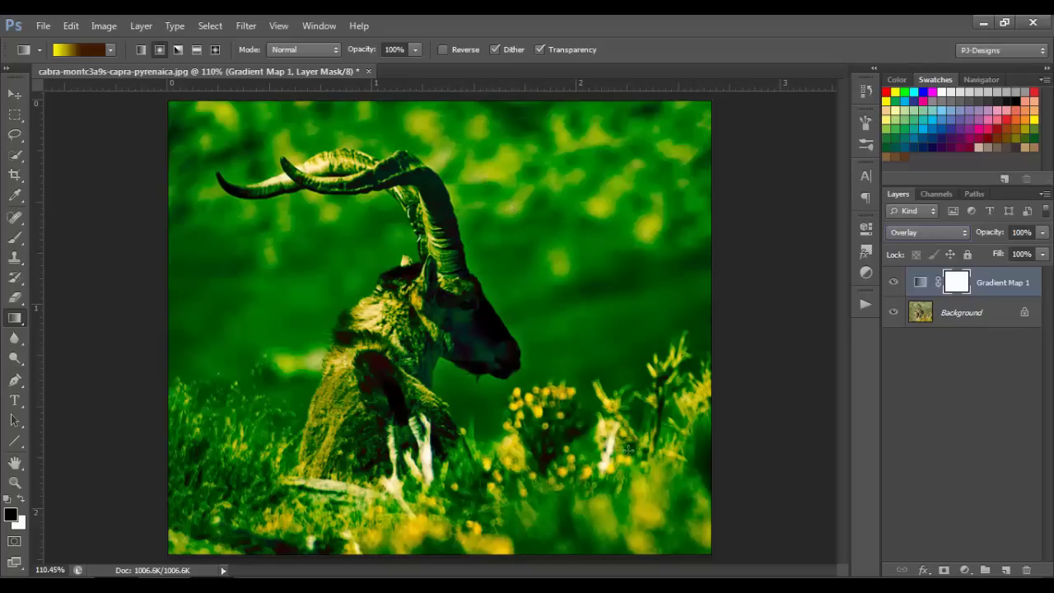
- Try Soft Light on Gradient Map 1, compare with visibility toggles, then settle on Hard Light
{"action": "left_click", "coordinate": [946, 234]}
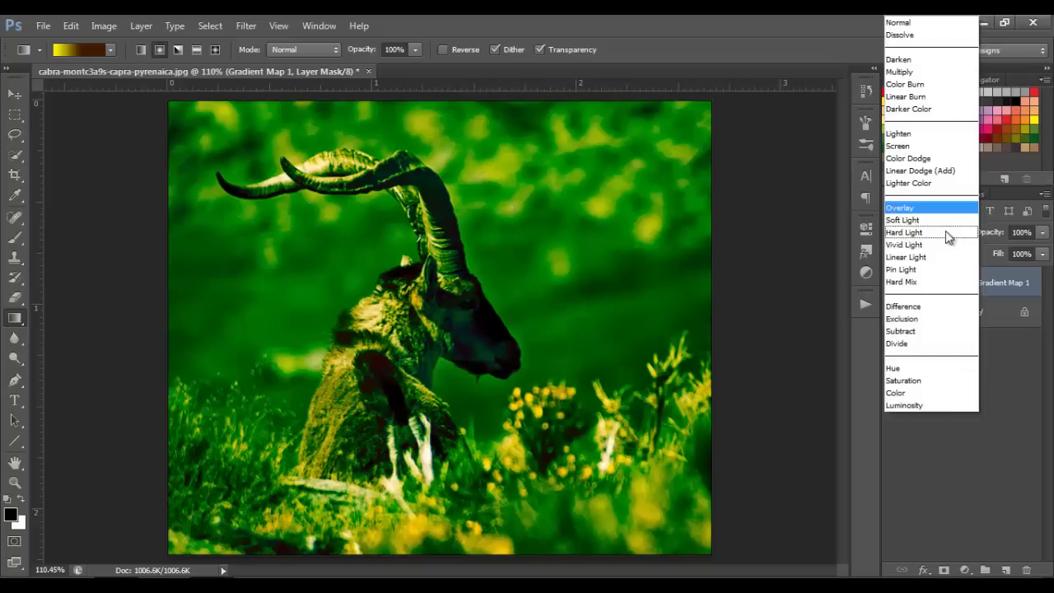
{"action": "left_click", "coordinate": [935, 220]}
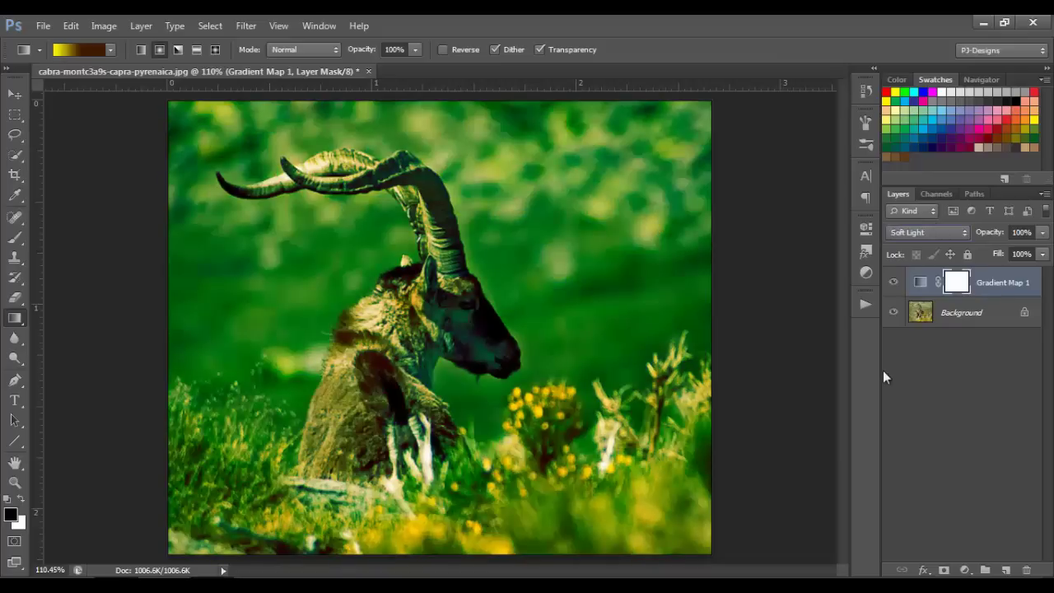
{"action": "left_click", "coordinate": [893, 283]}
{"action": "left_click", "coordinate": [894, 283]}
{"action": "left_click", "coordinate": [893, 283]}
{"action": "left_click", "coordinate": [893, 283]}
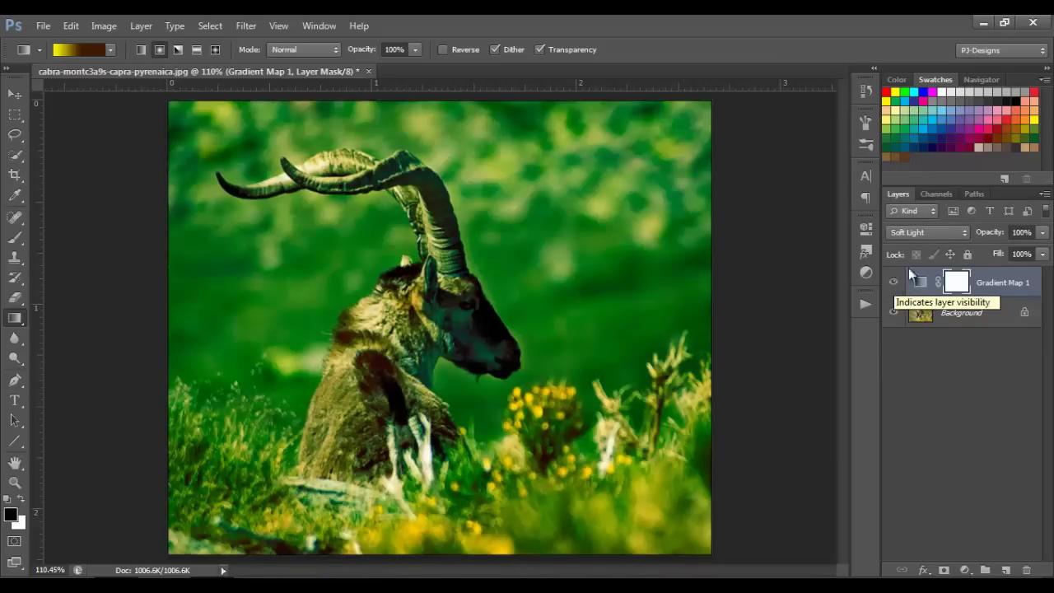
{"action": "left_click", "coordinate": [936, 232]}
{"action": "left_click", "coordinate": [933, 237]}
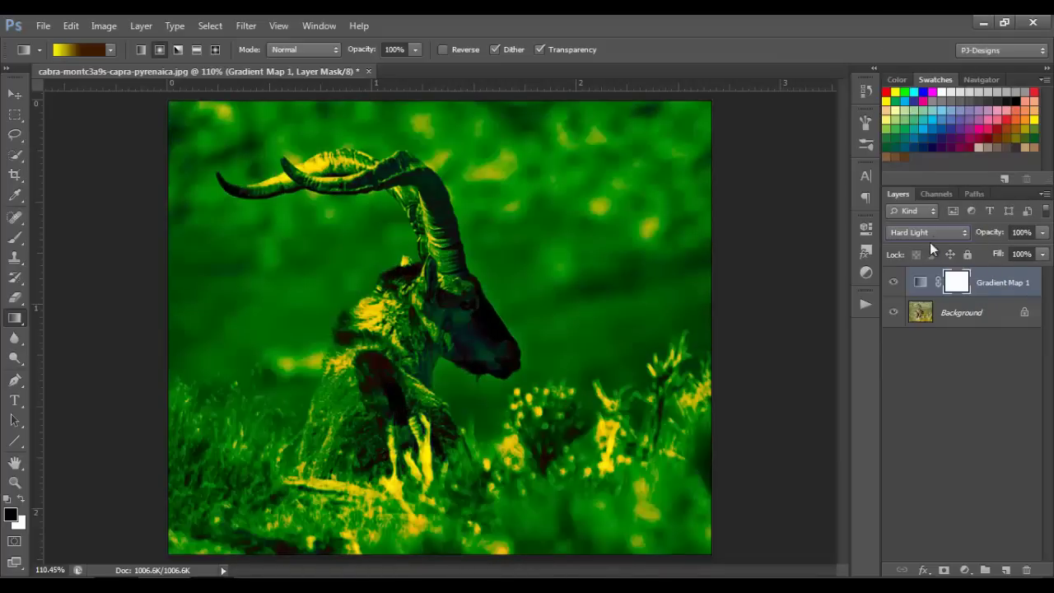